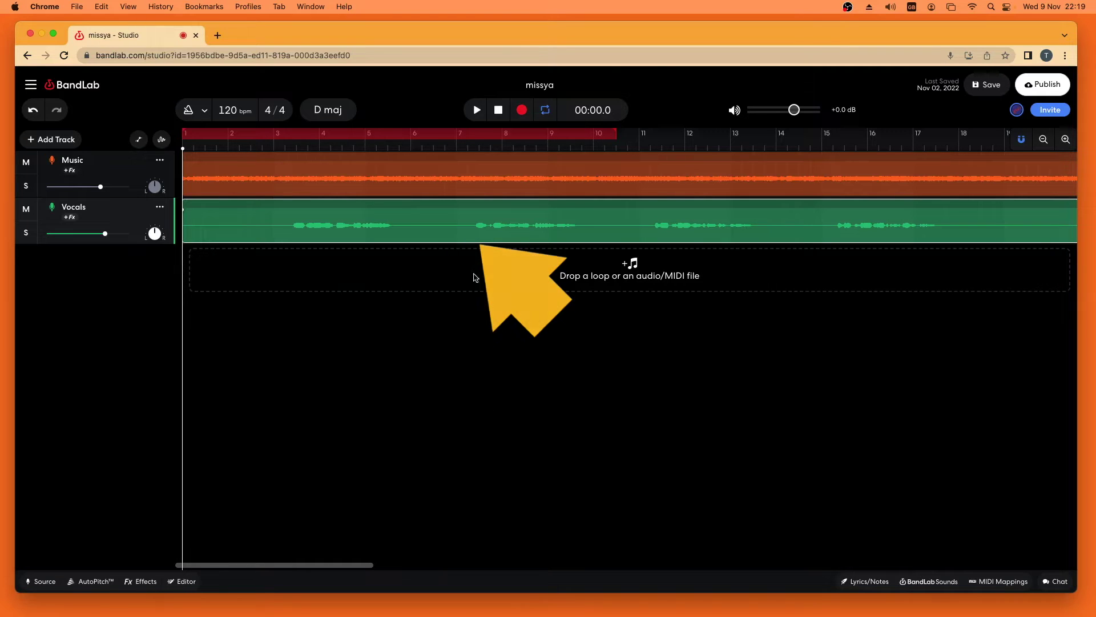
- Bring up the Vocals region's context menu with its AudioStretch submenu showing
right_click(463, 230)
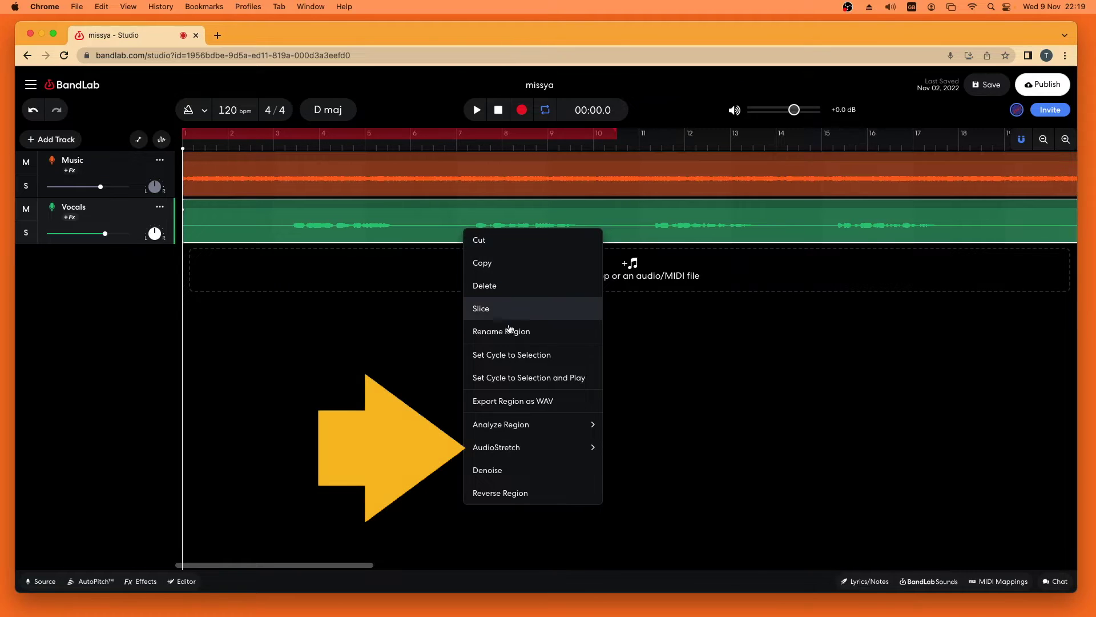
mouse_move(517, 448)
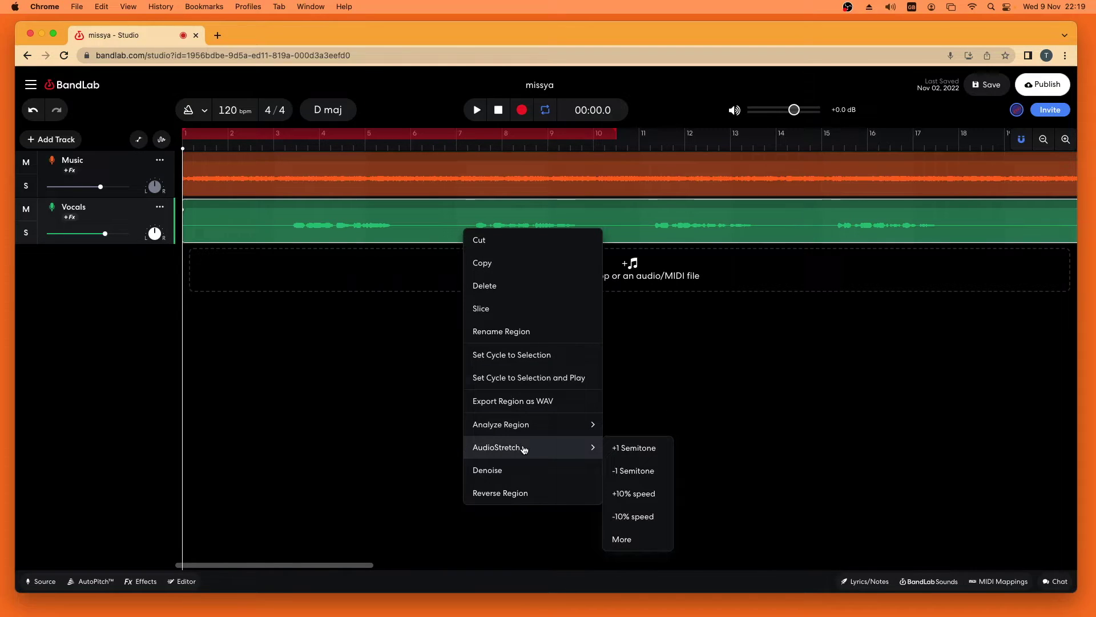
- Open the full AudioStretch dialog and set the vocal's pitch to 5.00 semitones
click(649, 541)
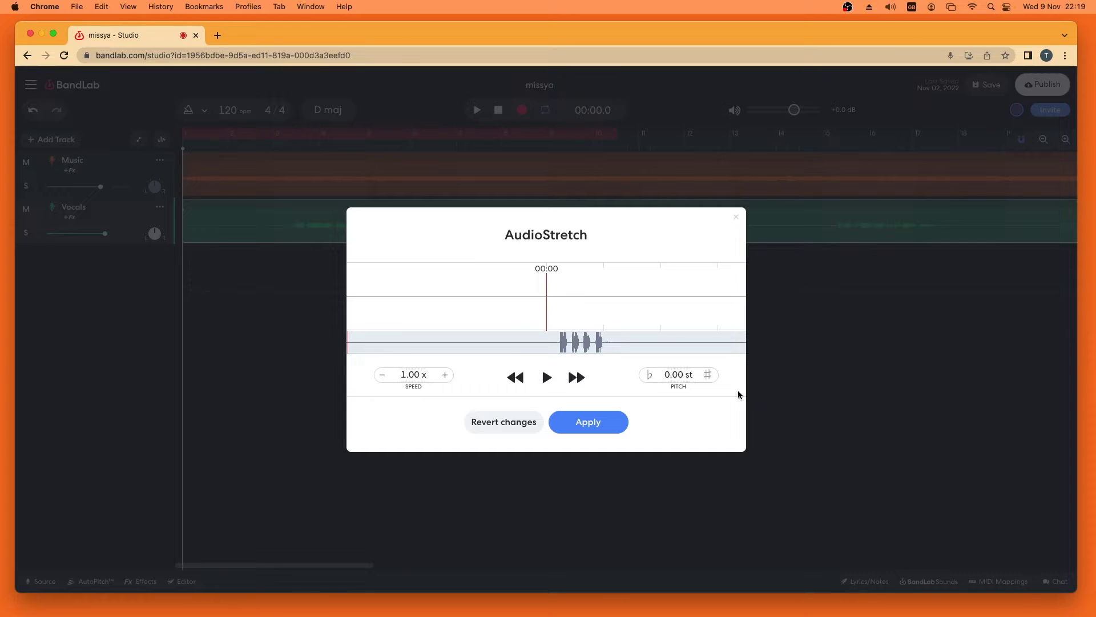
click(708, 375)
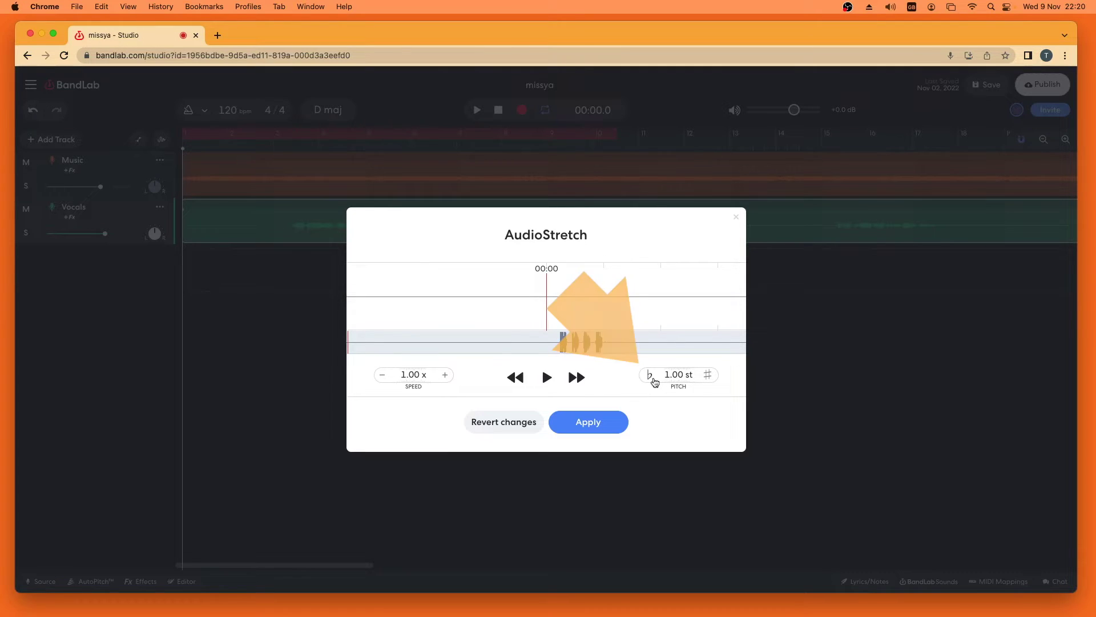
click(651, 378)
click(650, 377)
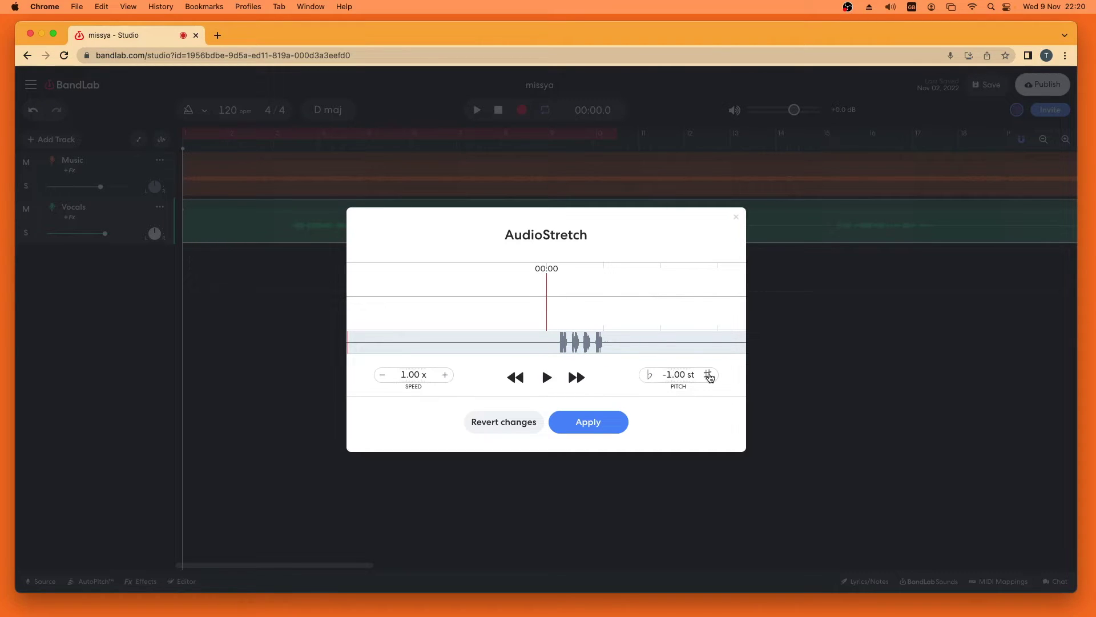
click(709, 377)
click(708, 374)
click(708, 374)
click(708, 375)
click(708, 375)
click(708, 375)
- Preview the pitch-shifted vocal starting from the sung part
click(559, 345)
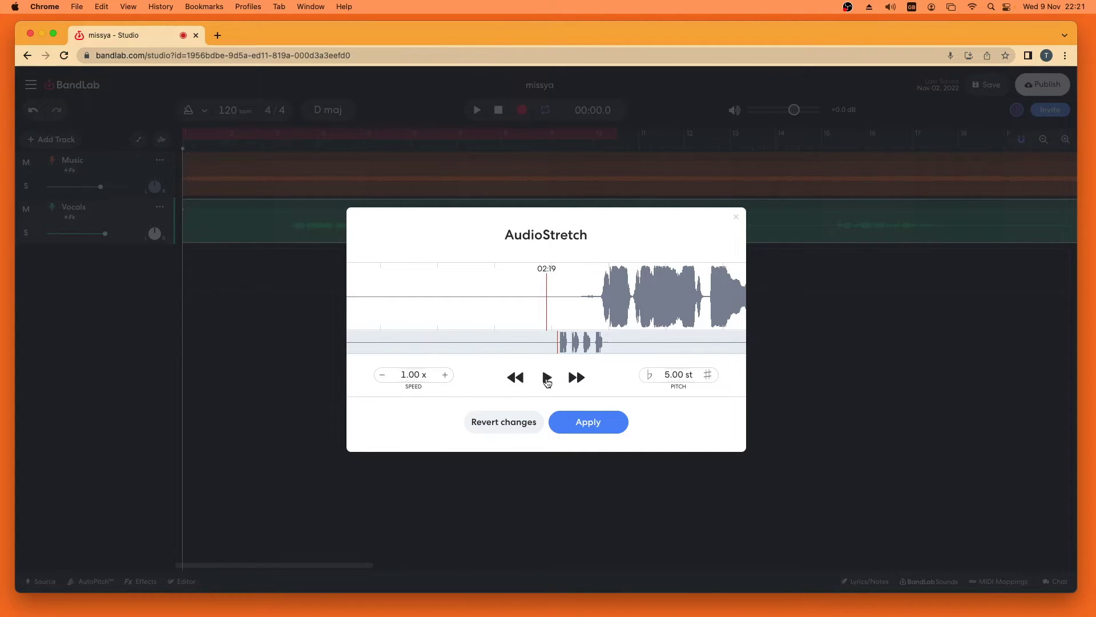
click(547, 378)
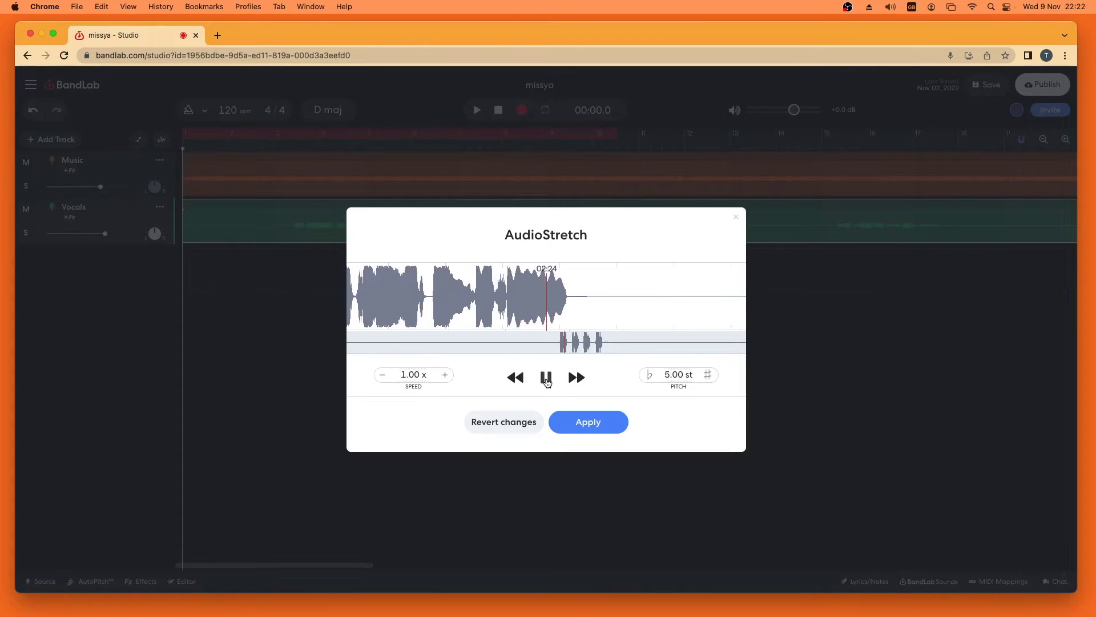
click(546, 378)
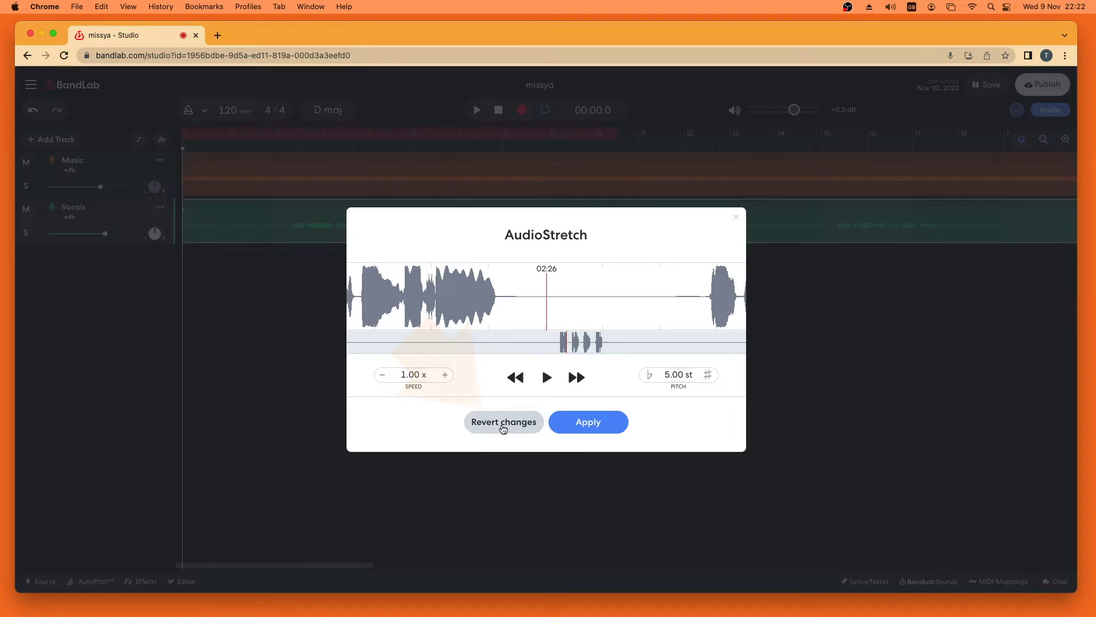
- Revert the changes, raise the pitch back to 5.00 st and apply it
click(502, 428)
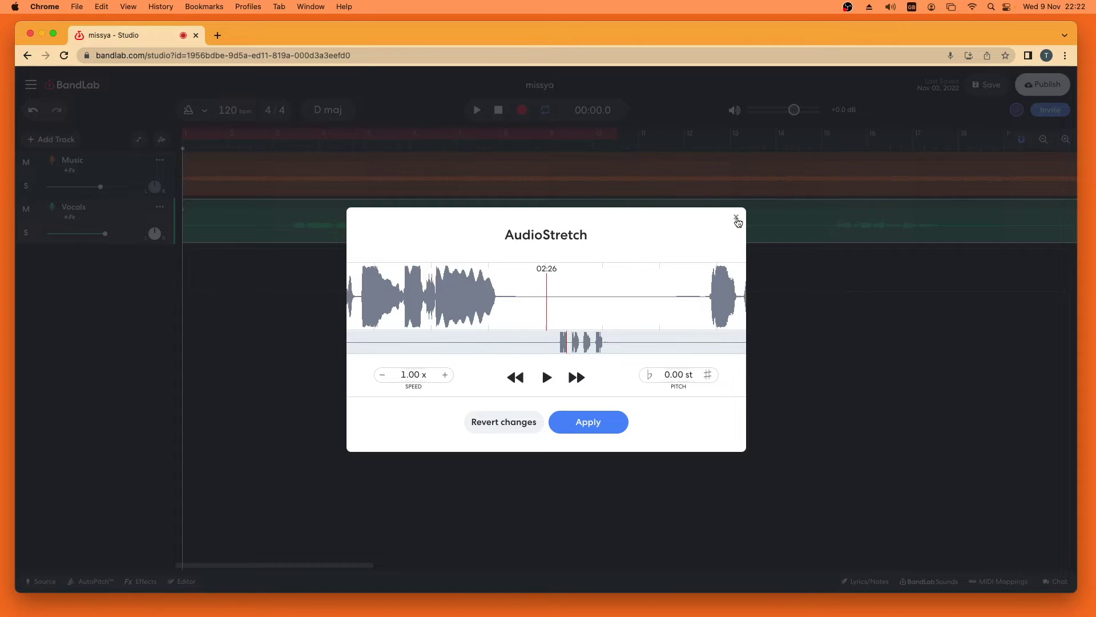
click(708, 375)
click(708, 375)
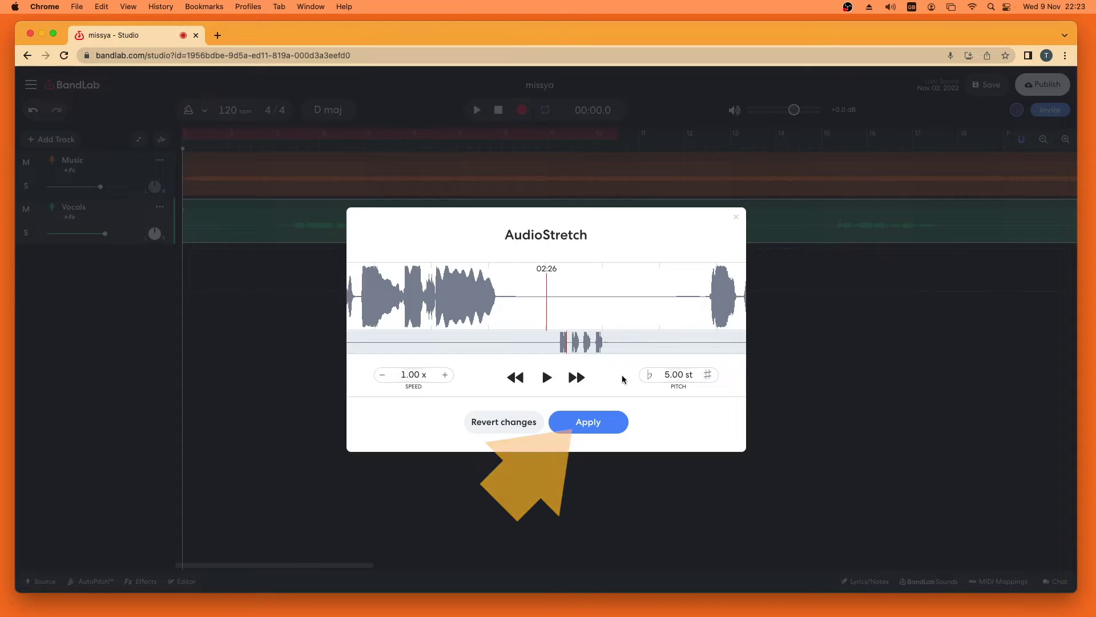
click(594, 422)
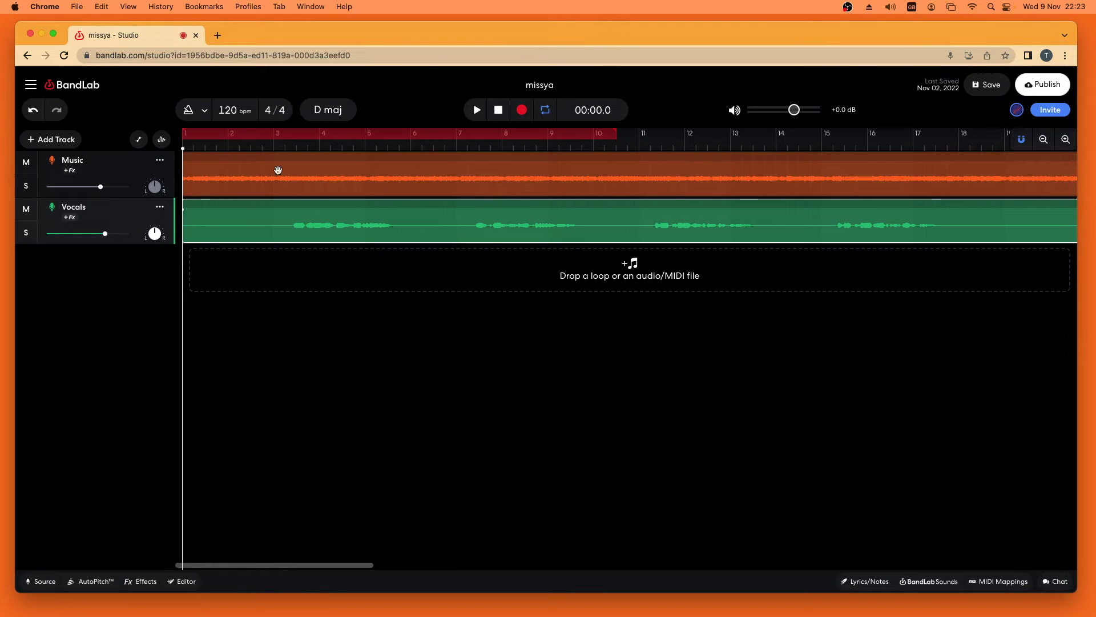
click(479, 112)
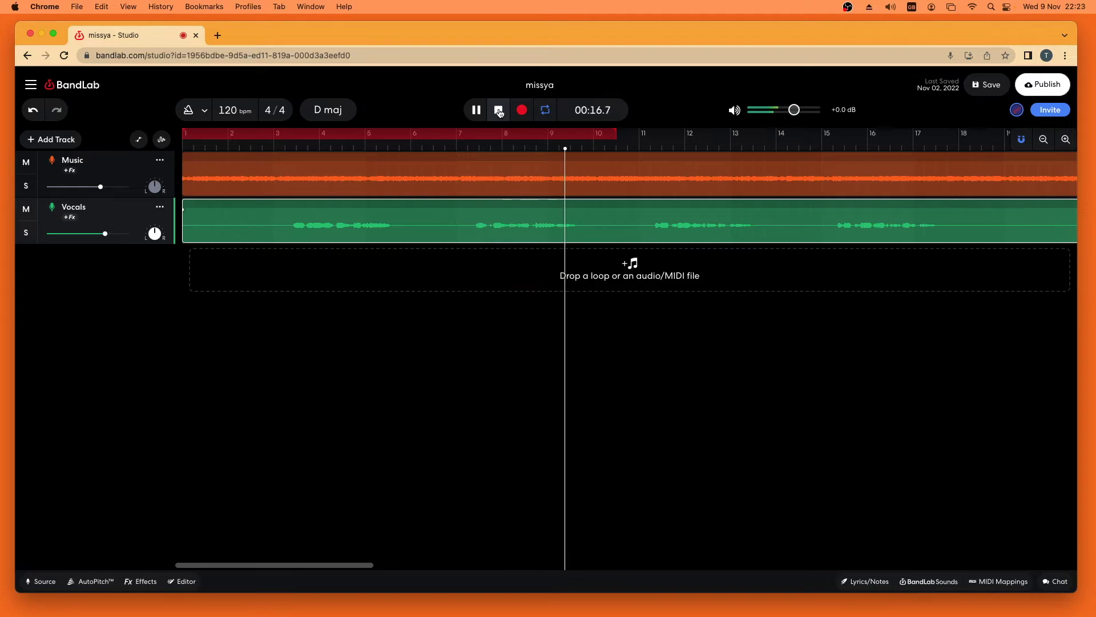
click(499, 111)
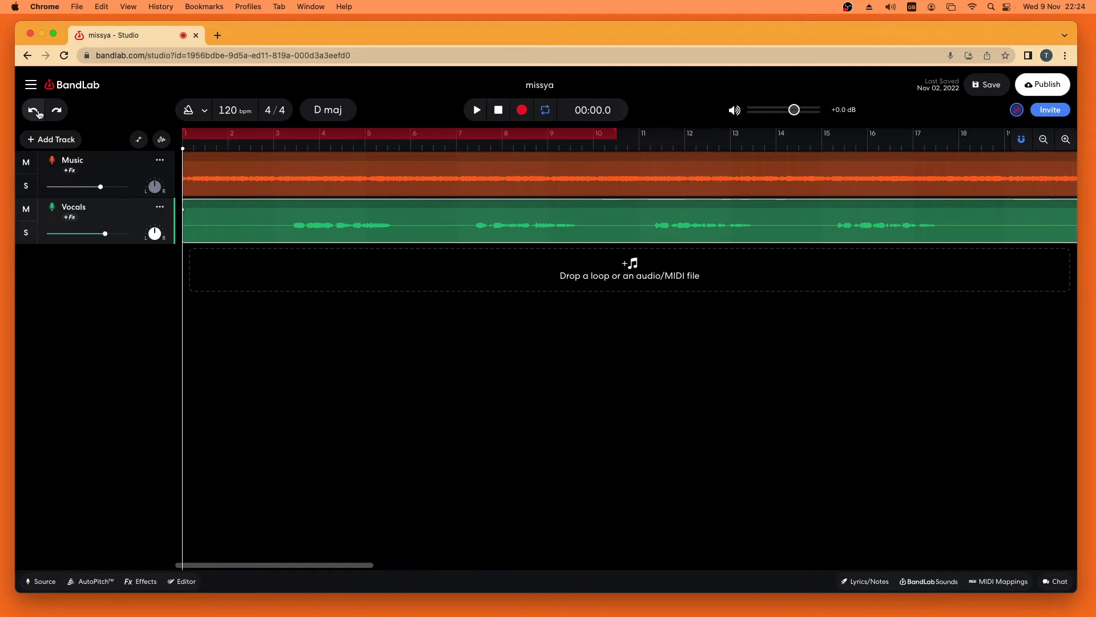
click(478, 110)
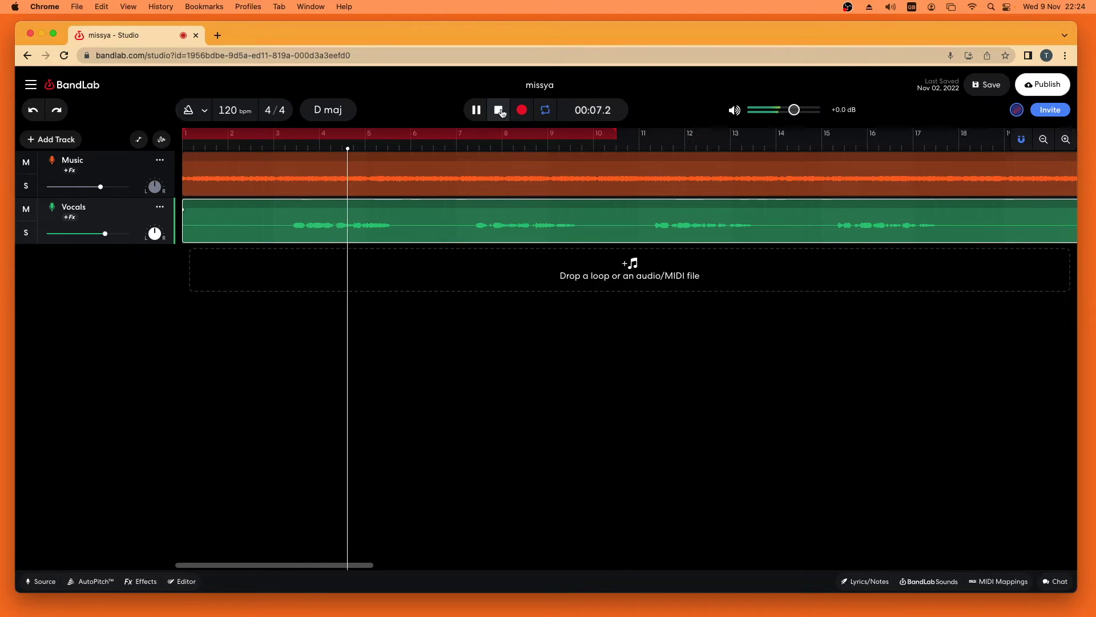
click(499, 110)
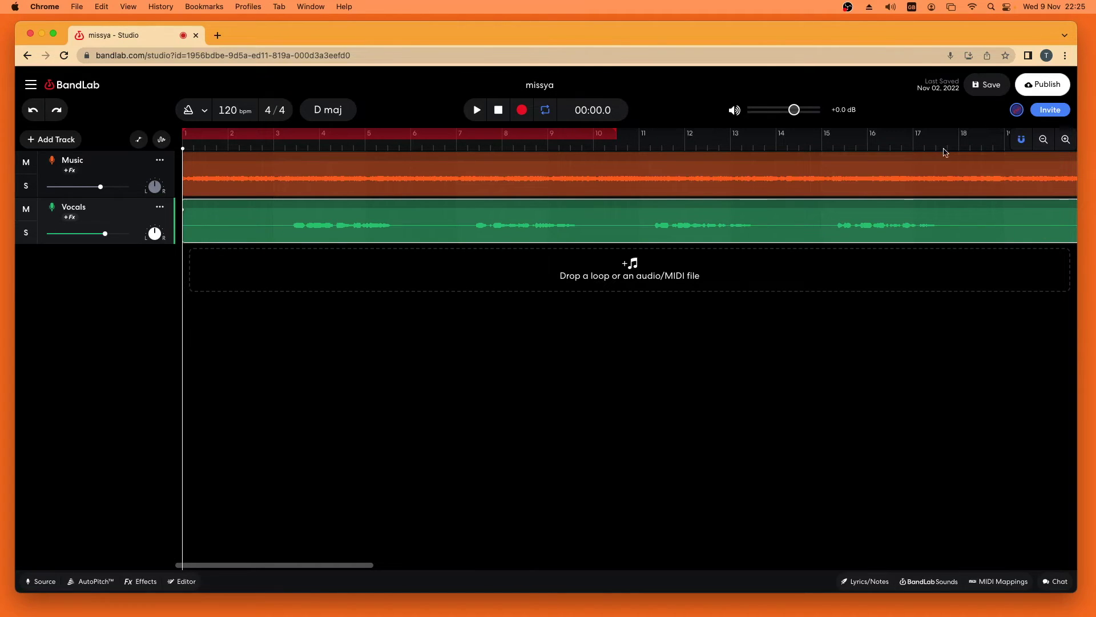
- Zoom into the timeline, audition the mix, and park the playhead at 00:14.8
click(1066, 141)
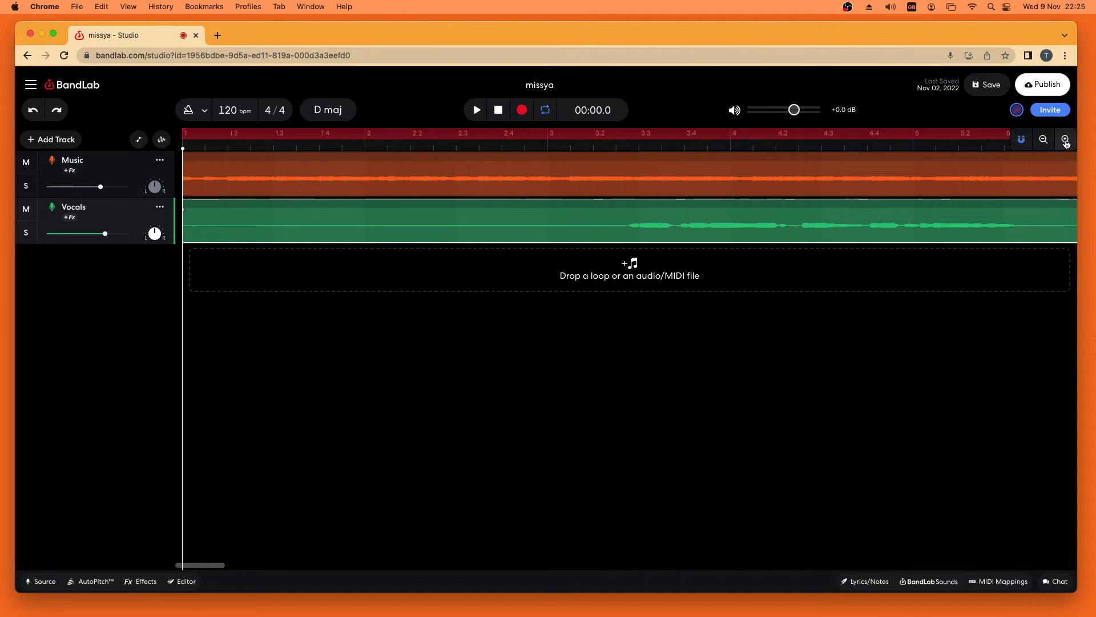
drag(202, 567, 257, 570)
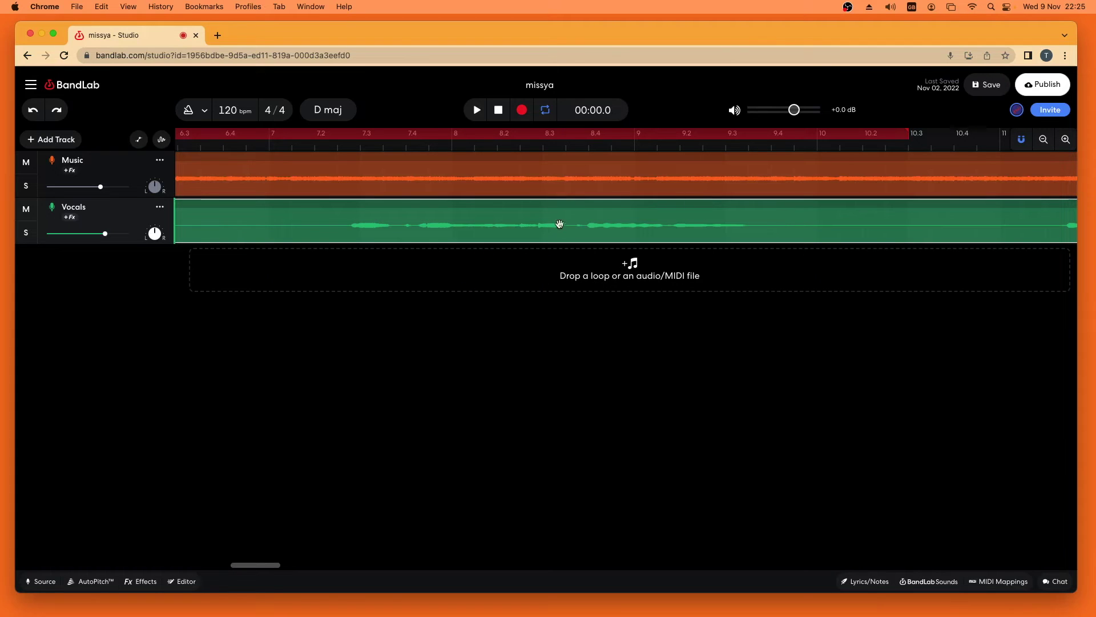
click(520, 147)
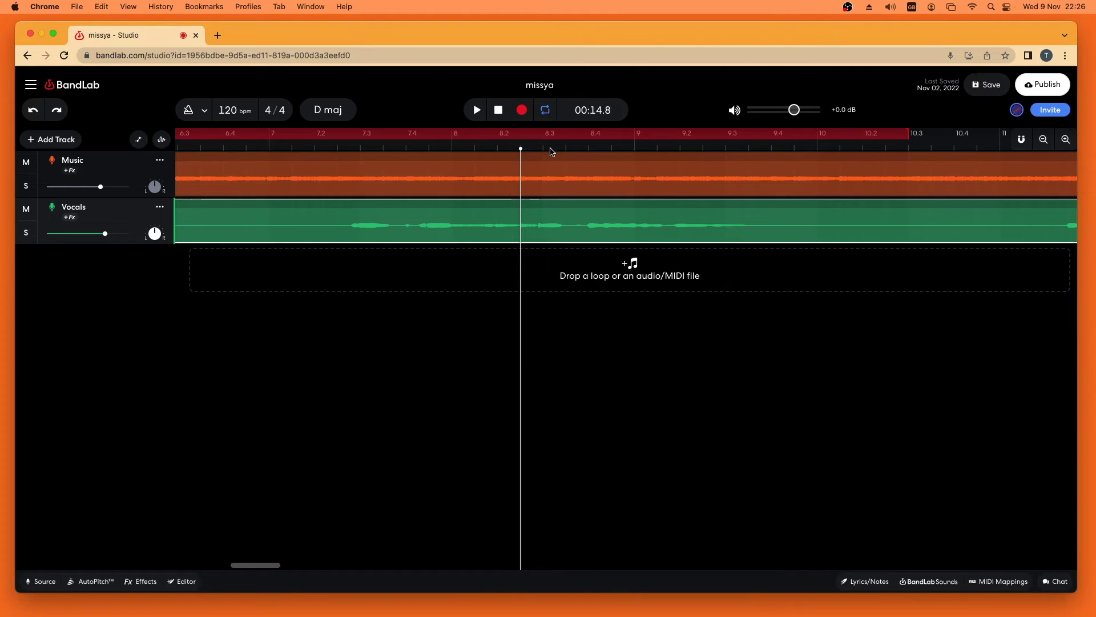
click(479, 111)
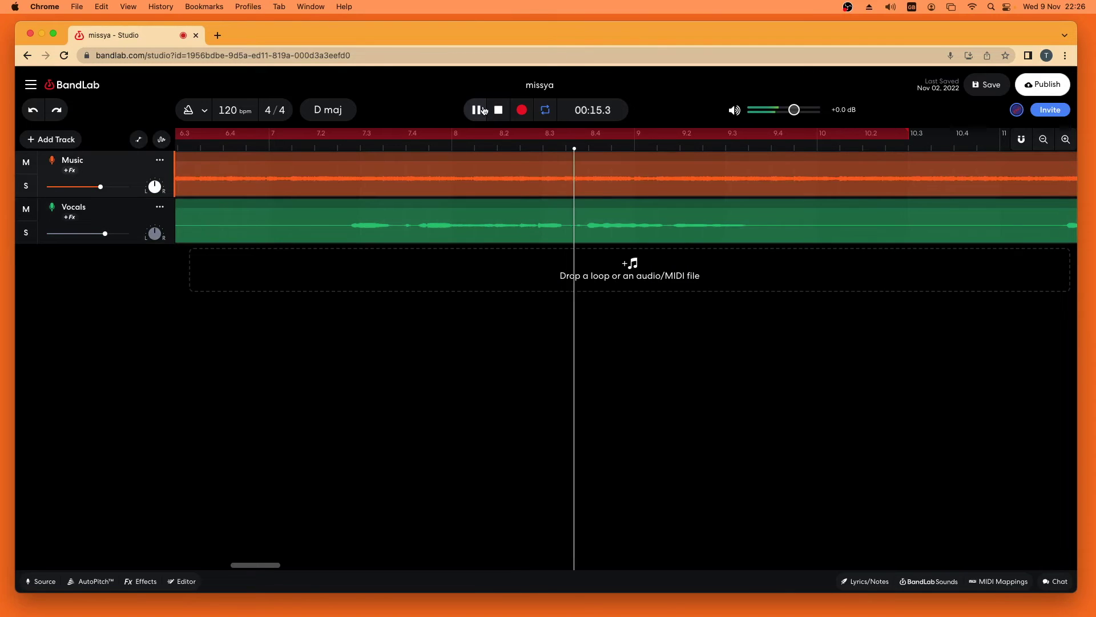
click(498, 109)
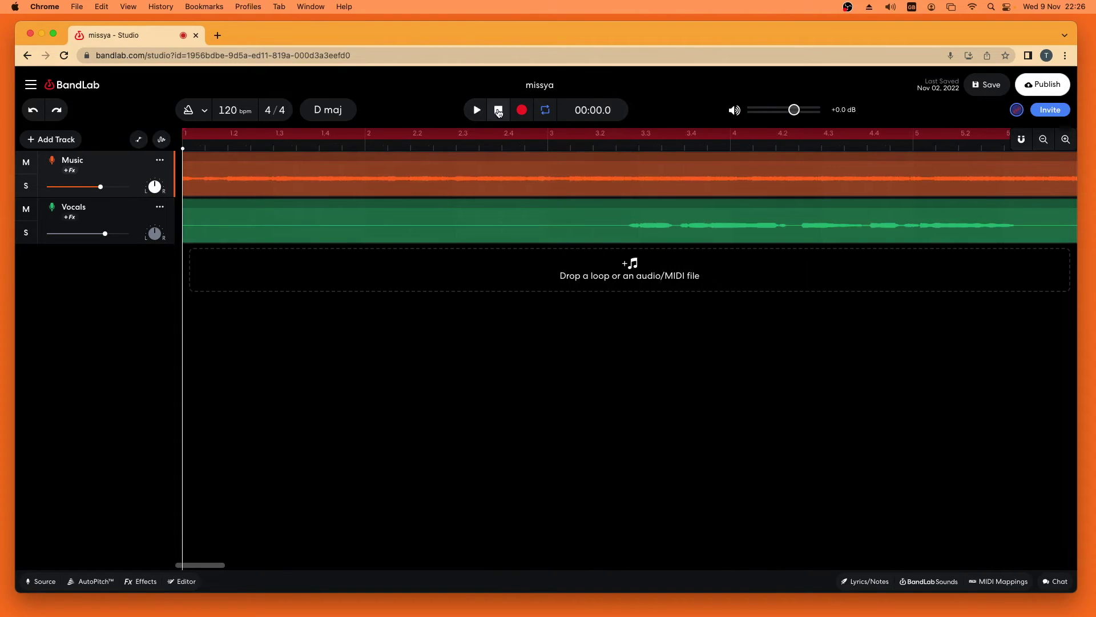
drag(201, 566, 256, 566)
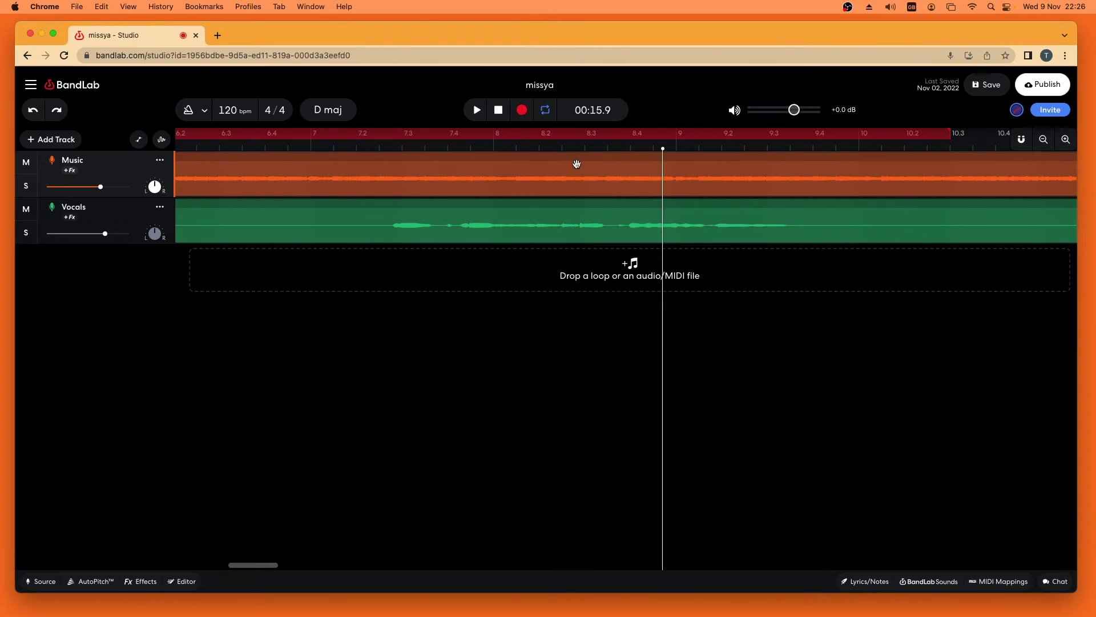
click(563, 150)
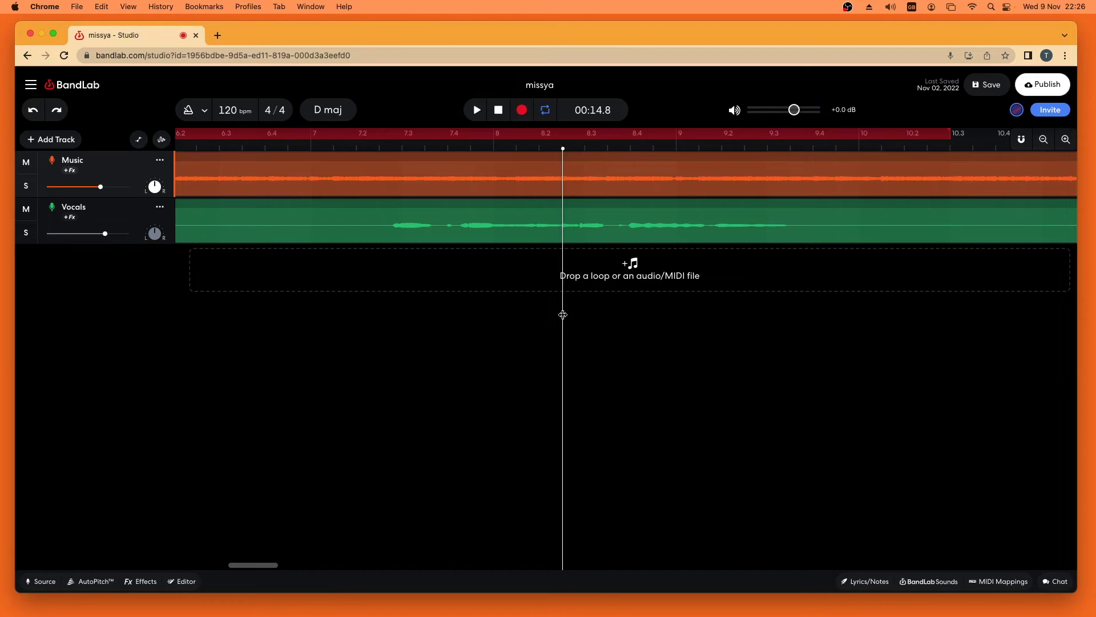
- Slice the Vocals clip at the 00:14.8 playhead
click(581, 223)
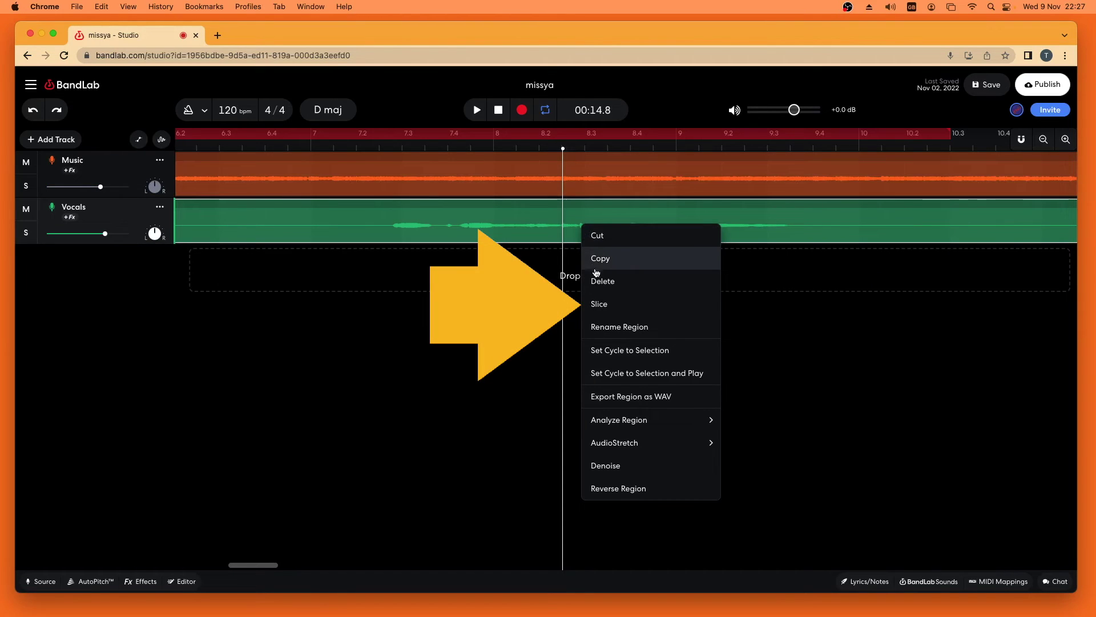
click(605, 305)
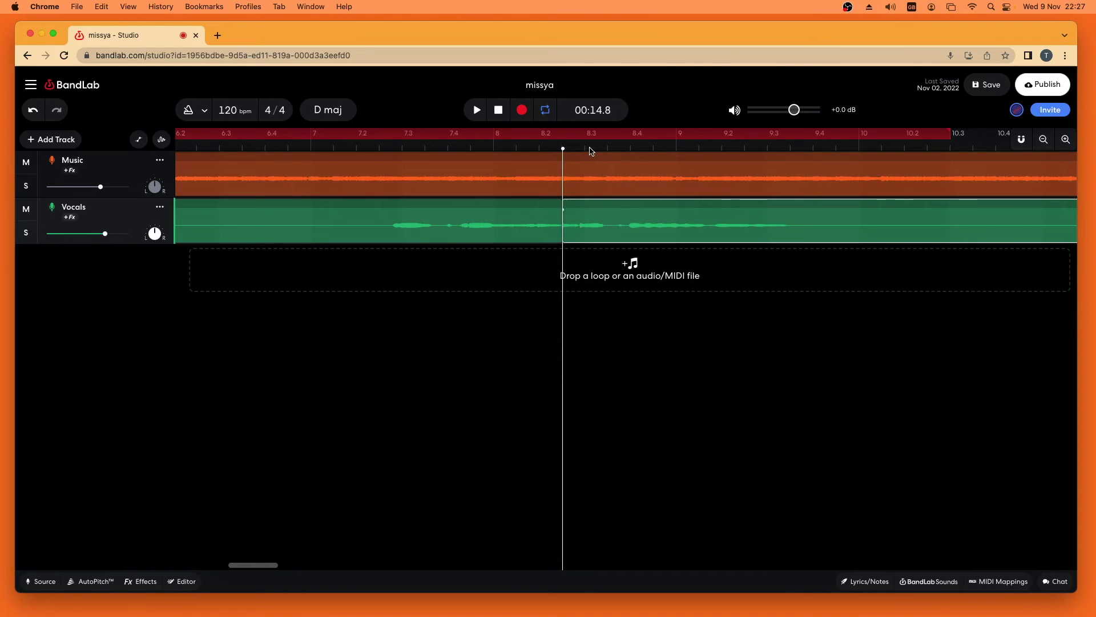
click(622, 151)
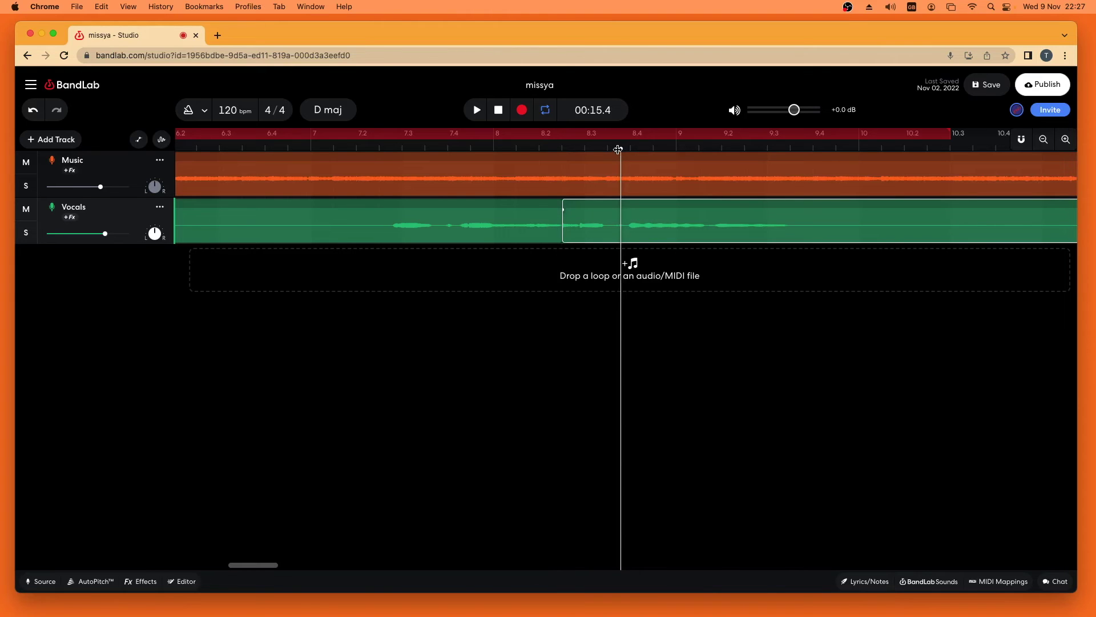
- Audition the phrase from 00:14.8, then set the playhead at 00:15.4 and select the right-hand clip
click(563, 152)
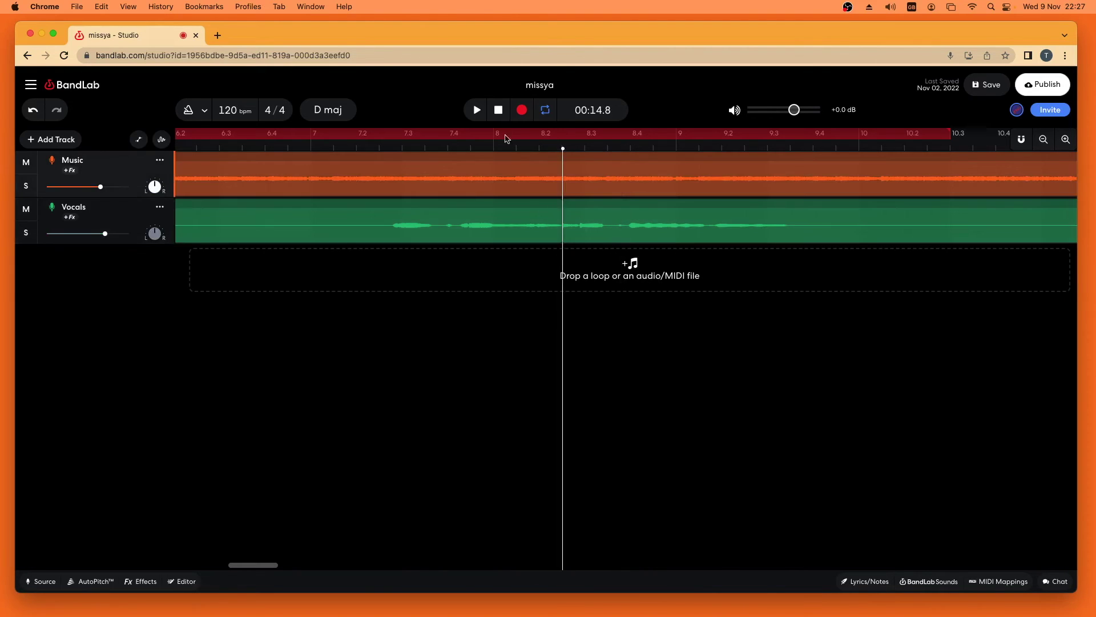
click(477, 110)
click(477, 111)
click(620, 151)
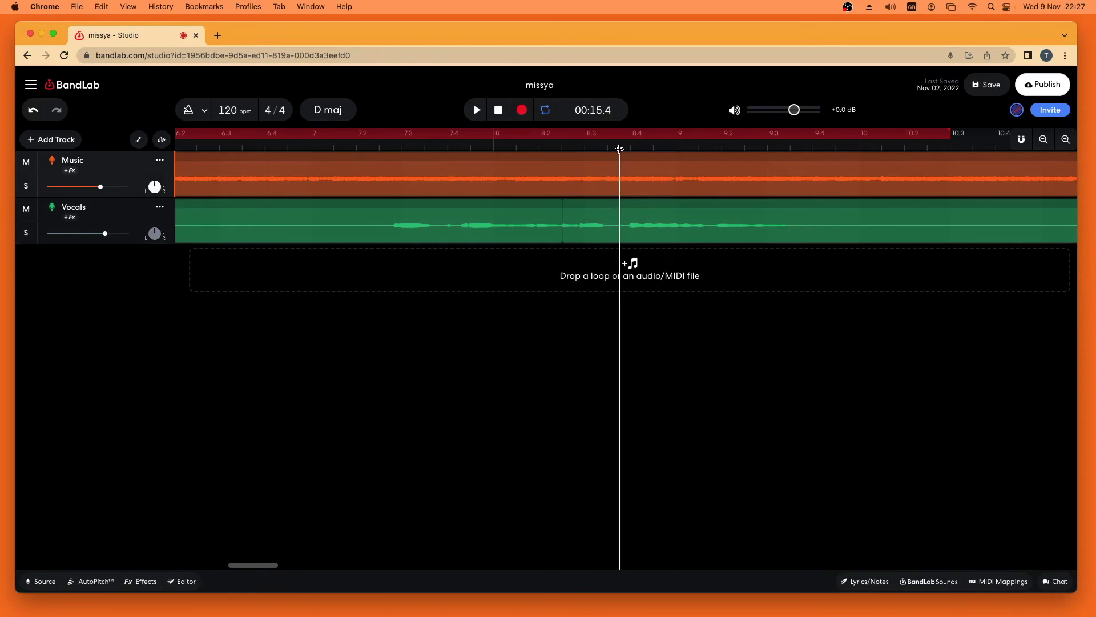
click(609, 226)
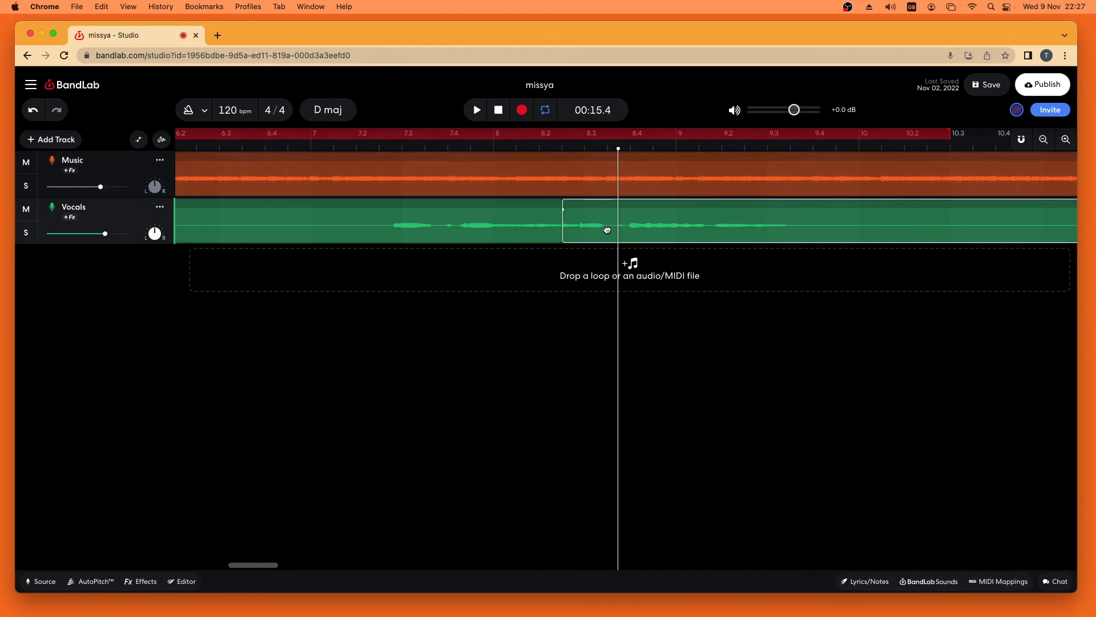
- Slice the right Vocals clip at 00:15.4 and bring up the short section's AudioStretch menu
right_click(607, 230)
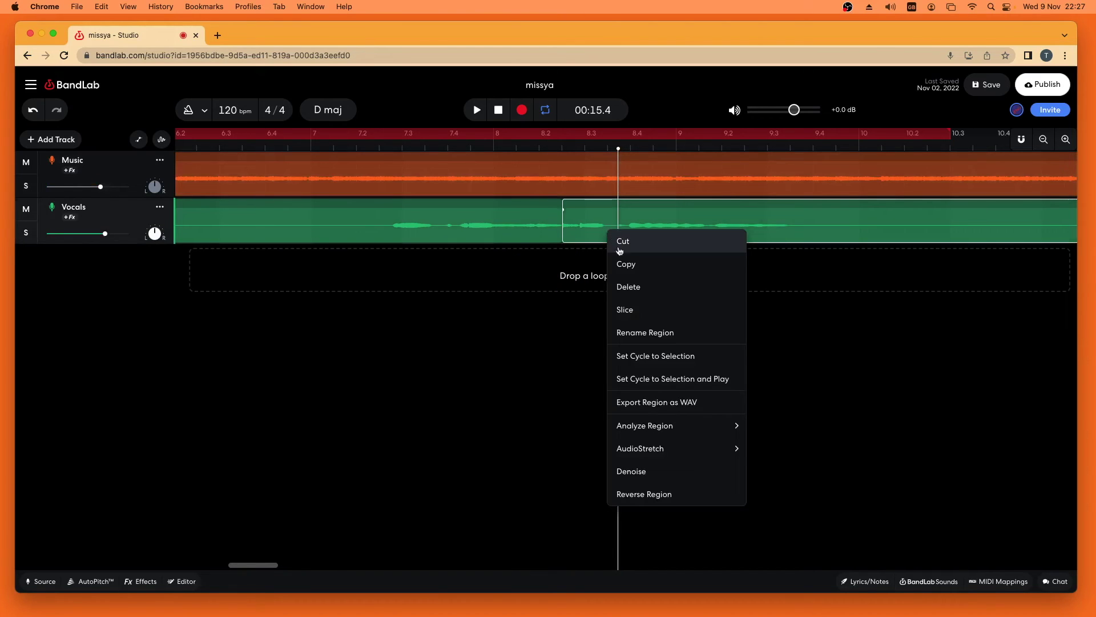
click(640, 312)
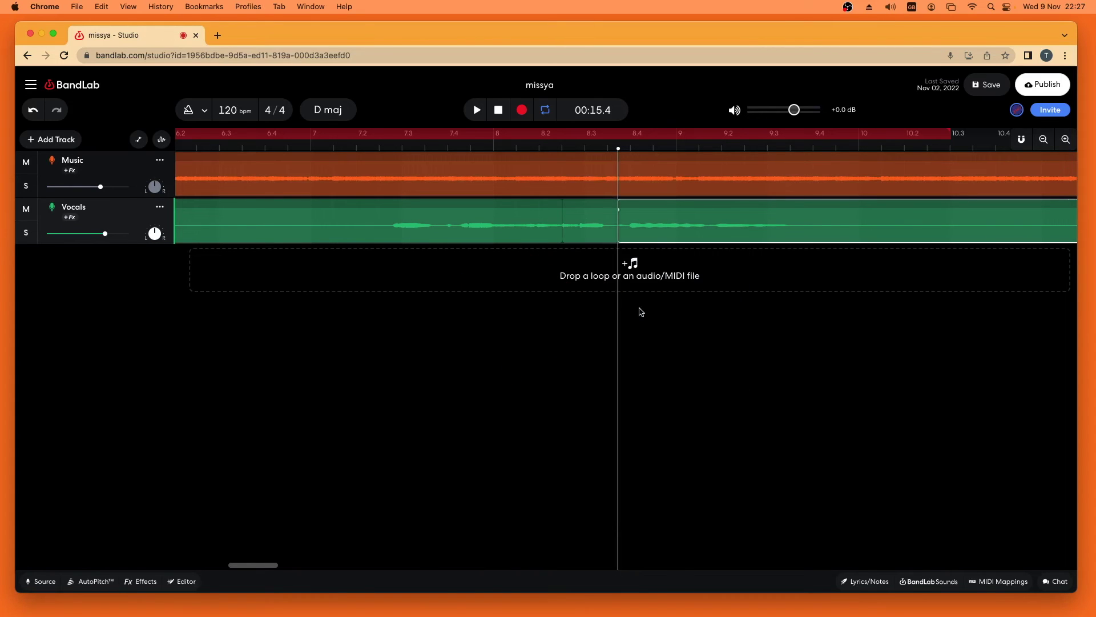
click(600, 218)
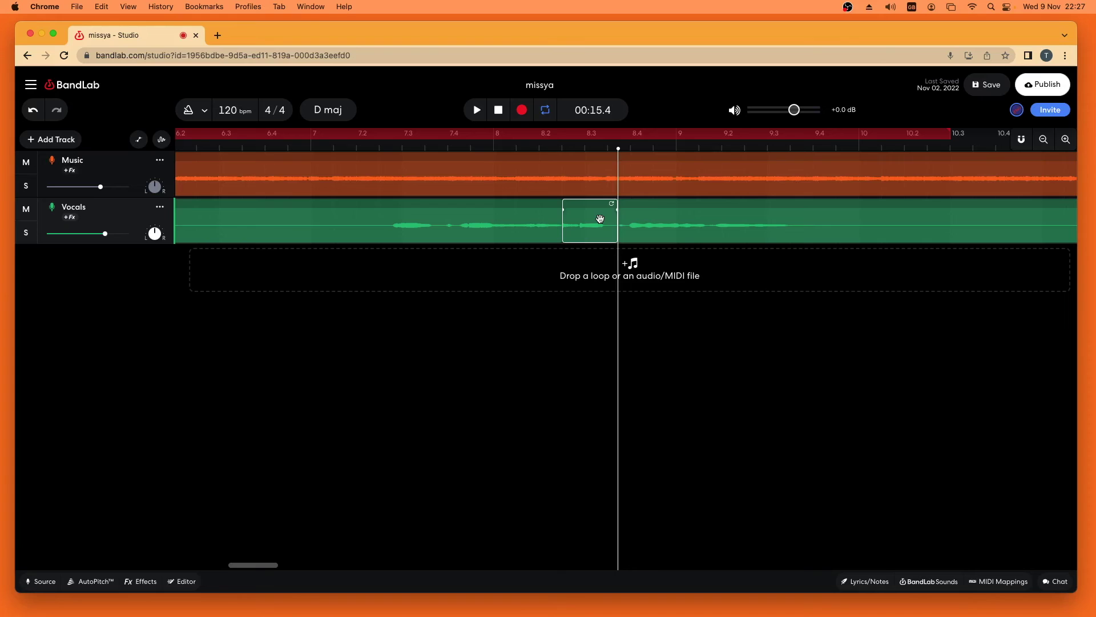
right_click(601, 219)
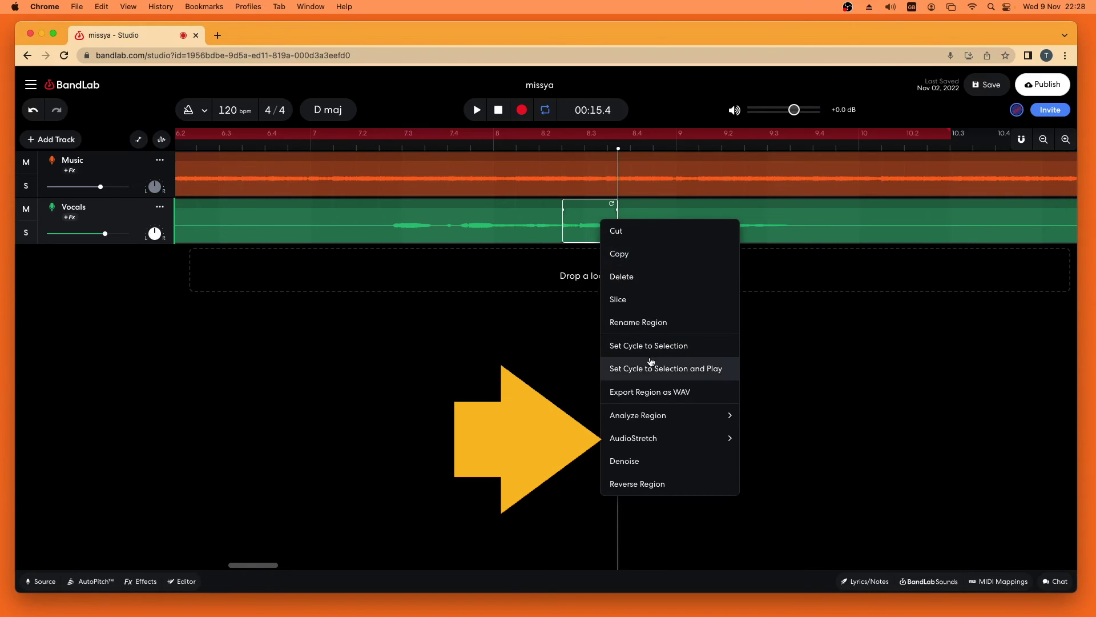
mouse_move(654, 438)
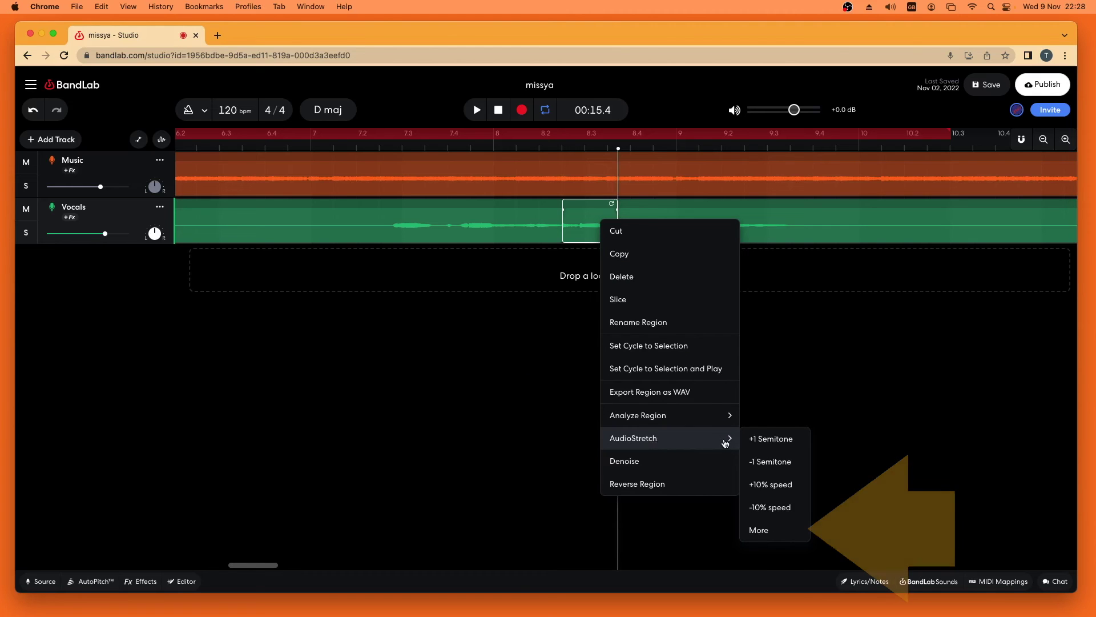
- Set the short slice's pitch to -3.00 st at 1.00 x speed and apply it
click(780, 532)
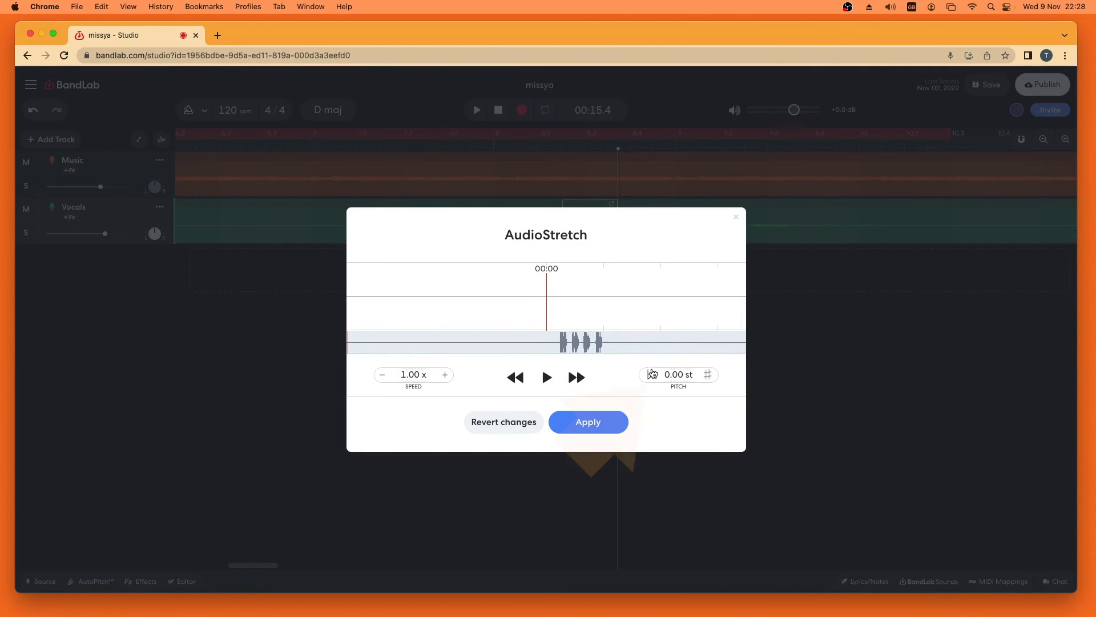
click(650, 376)
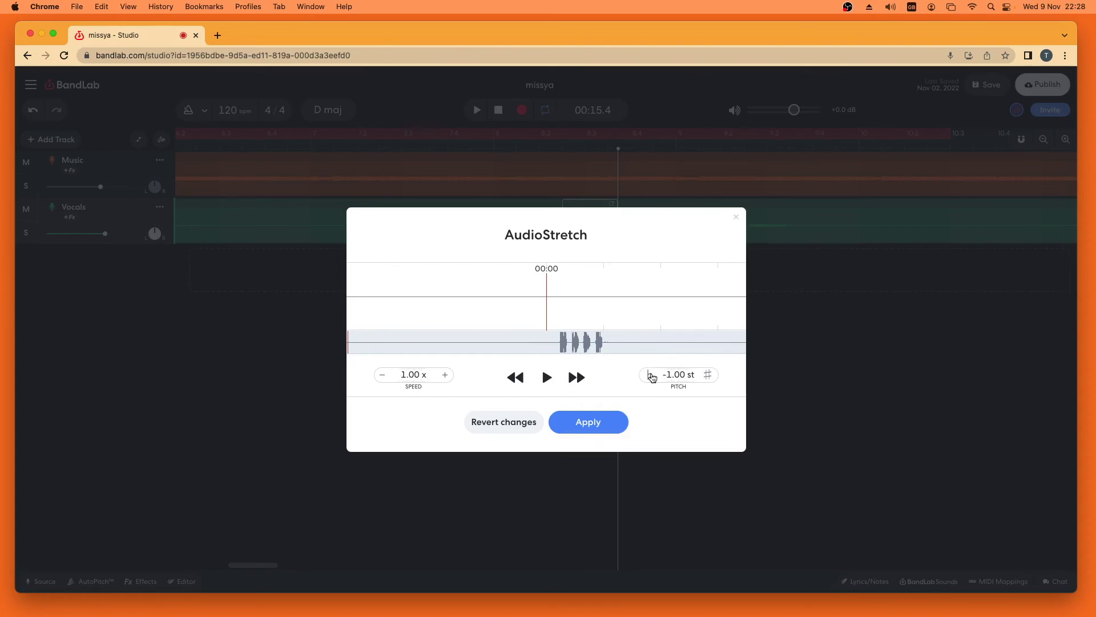
click(651, 375)
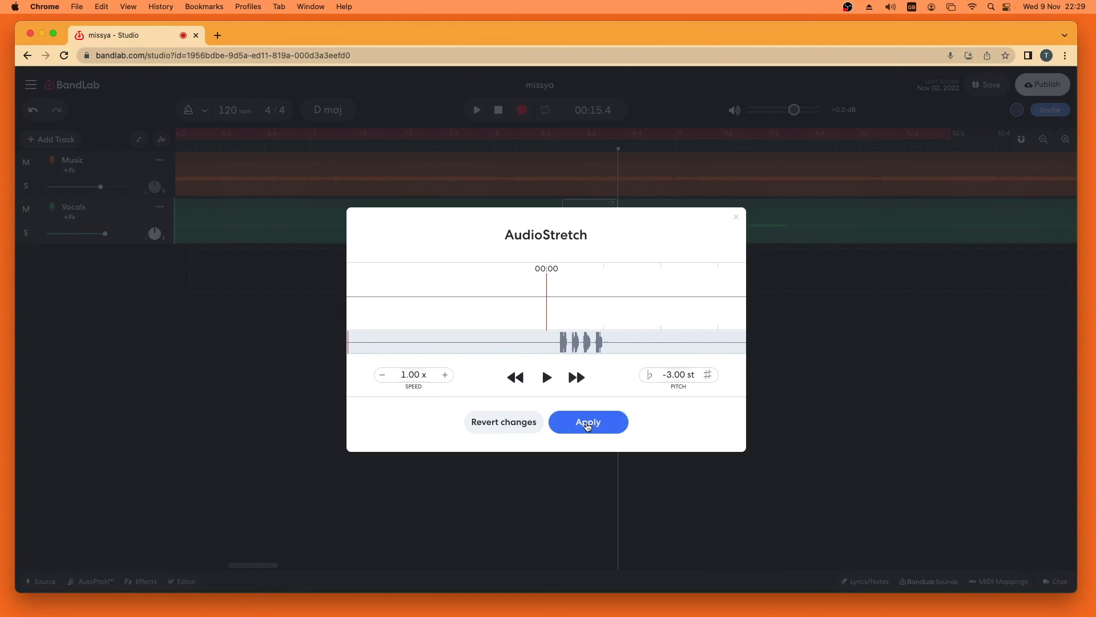
click(587, 425)
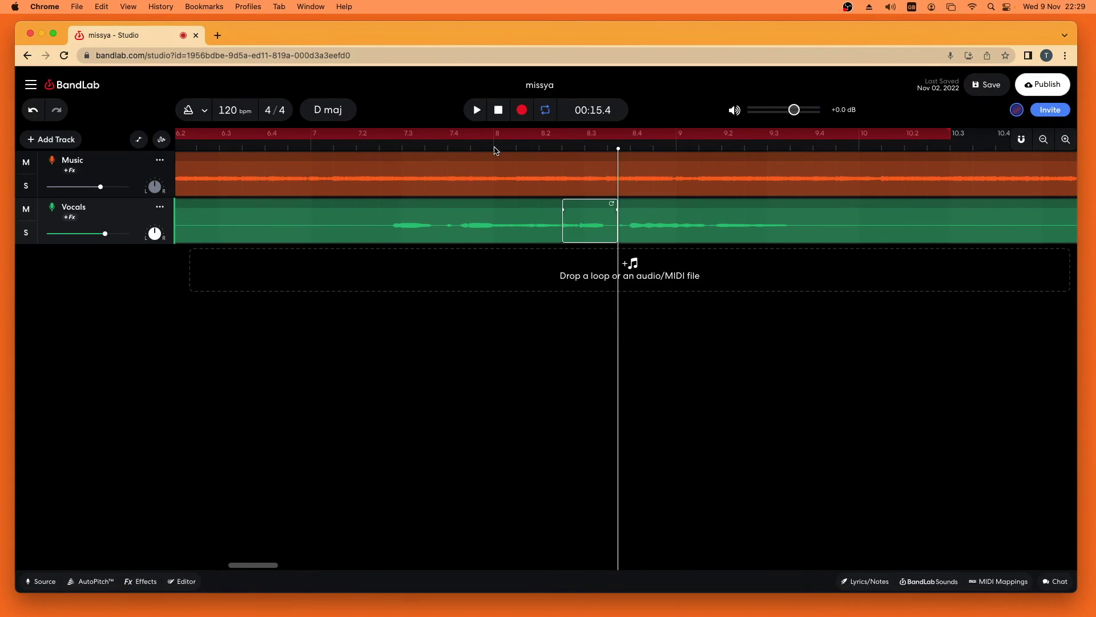
- Play back the edit from 00:12.8, then set the playhead at 00:14.0
click(379, 149)
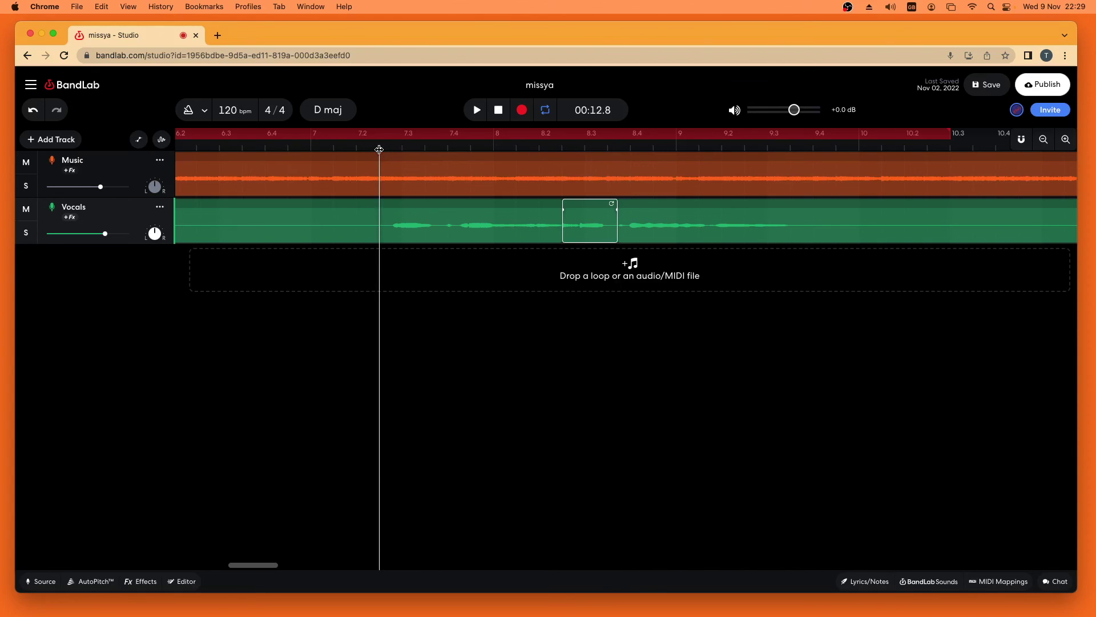
click(480, 109)
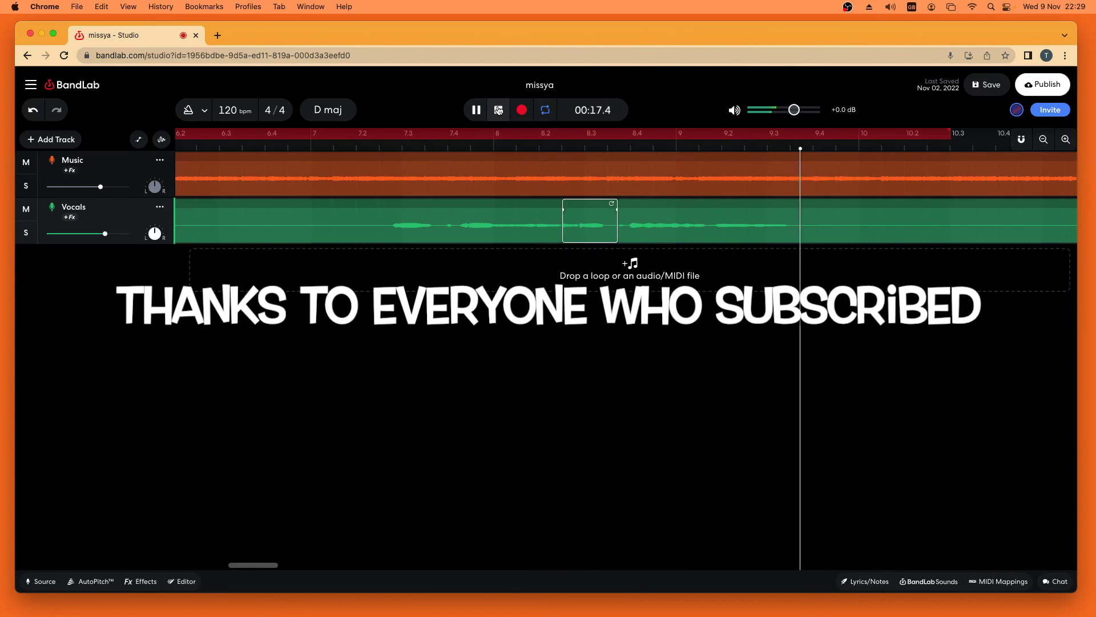
click(499, 109)
drag(199, 564, 257, 565)
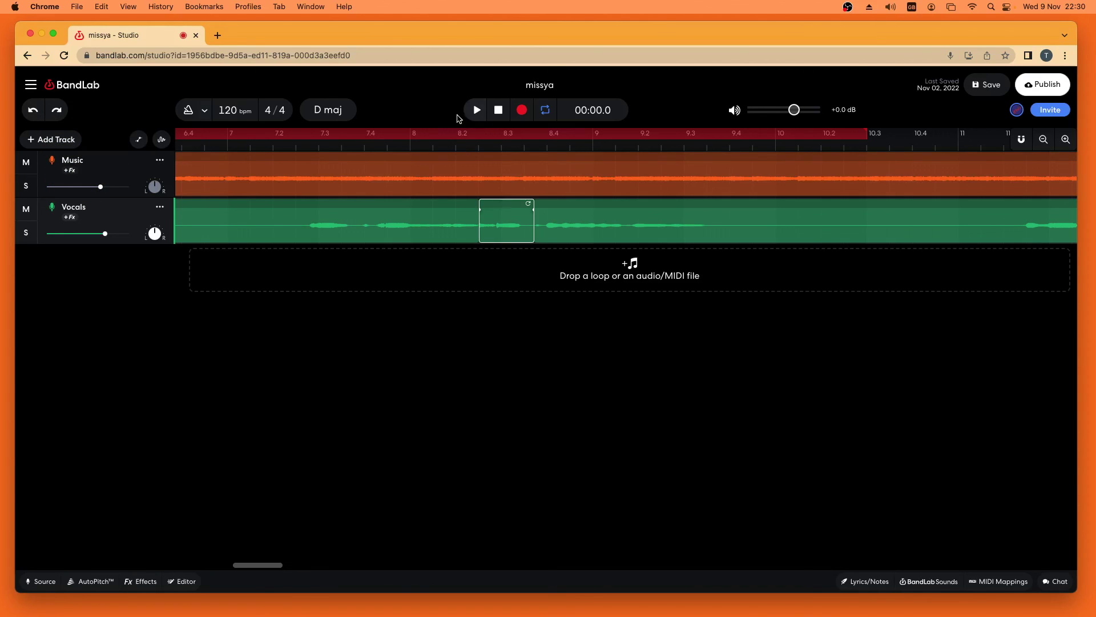
click(409, 151)
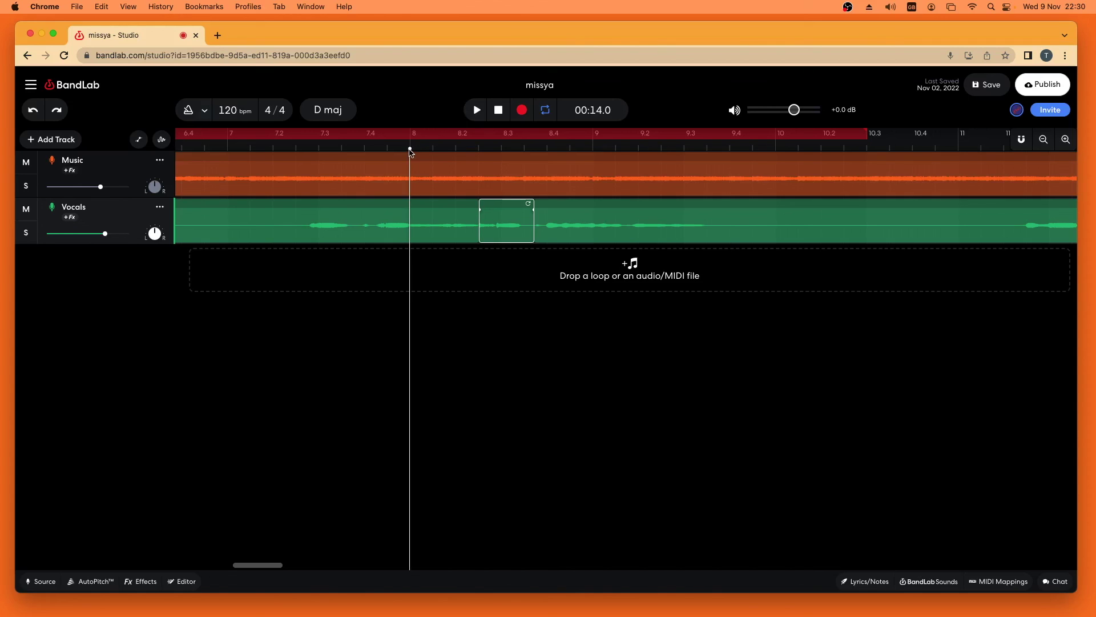